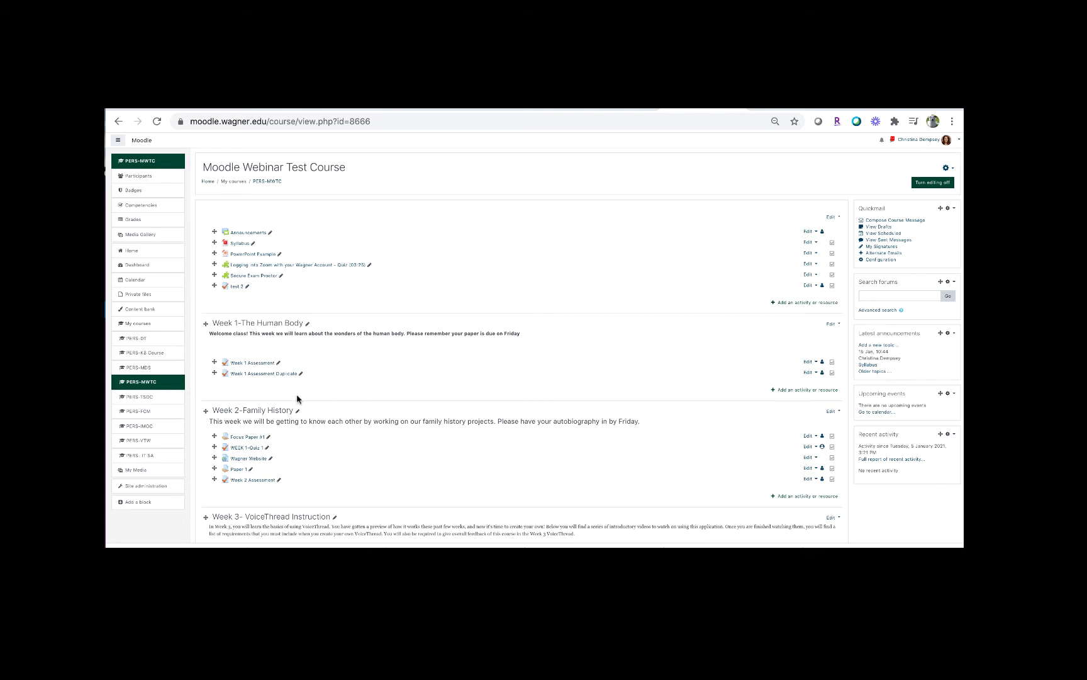
Open the Week 1 Assessment Duplicate quiz and show its gear actions menu
click(287, 378)
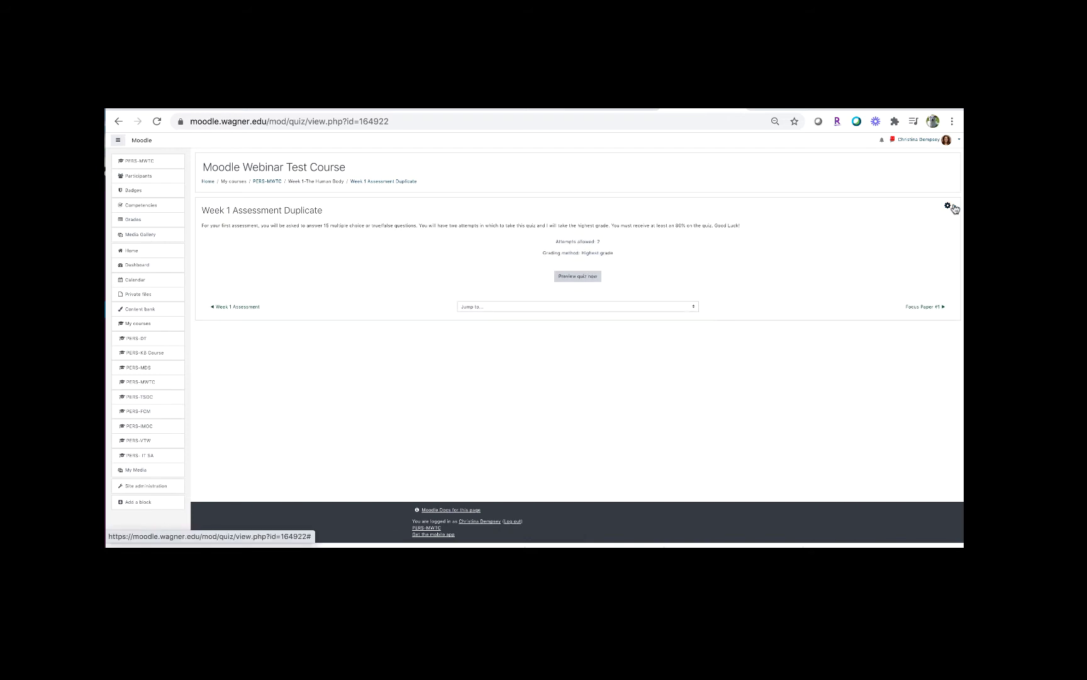
click(951, 209)
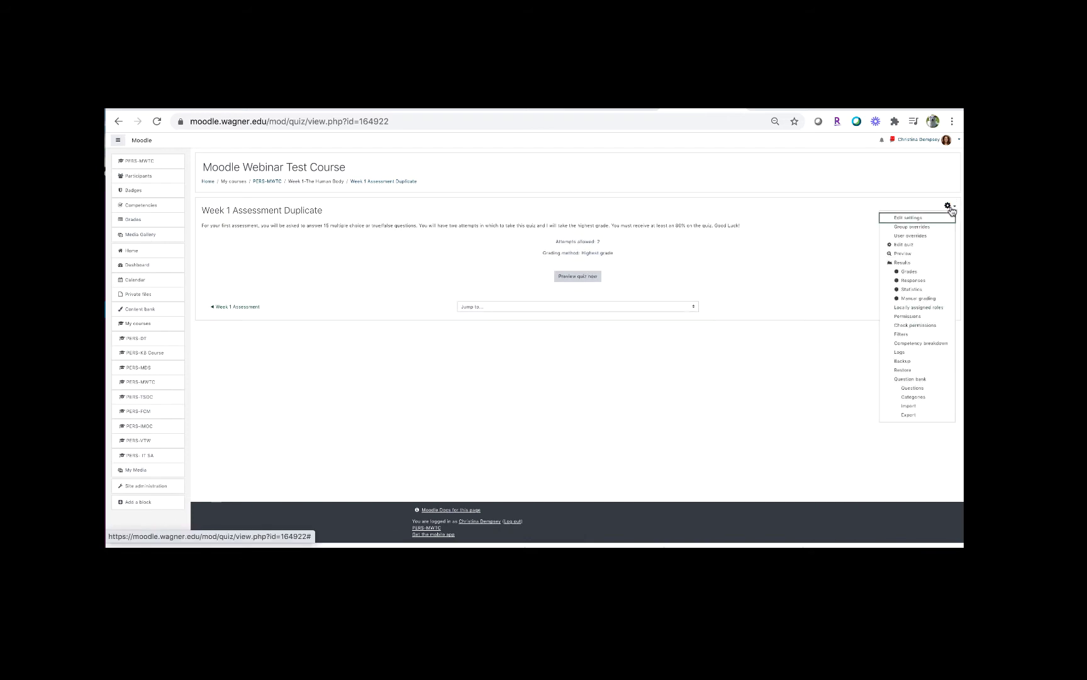
From Edit quiz, add a new Drag and drop onto image question to the last page
click(905, 245)
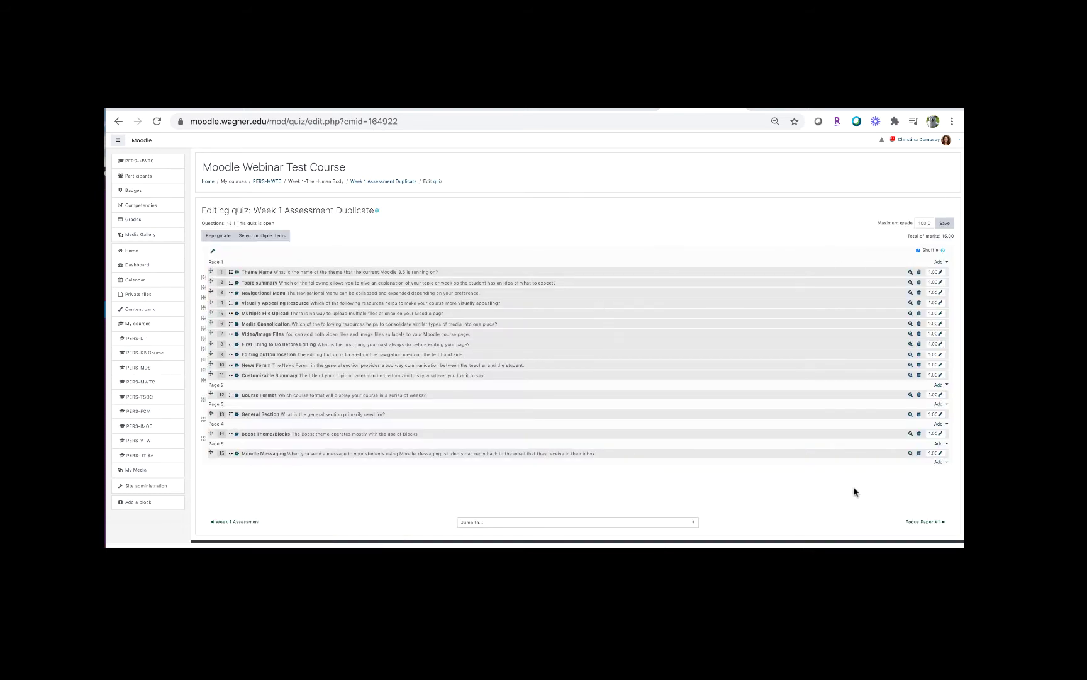
click(940, 463)
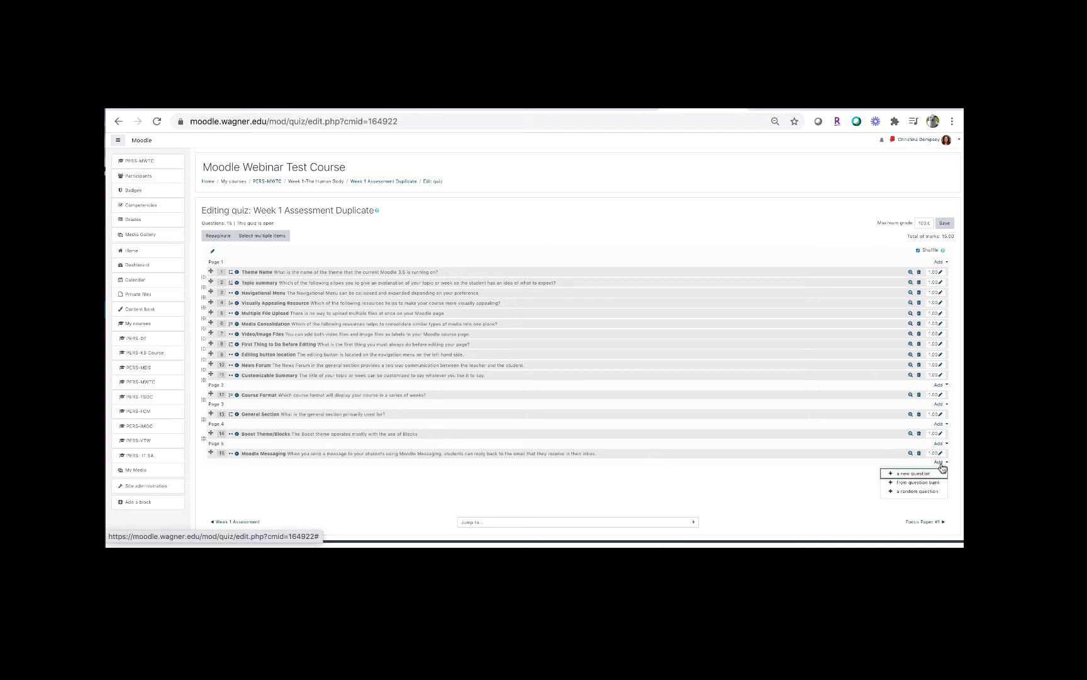
click(914, 473)
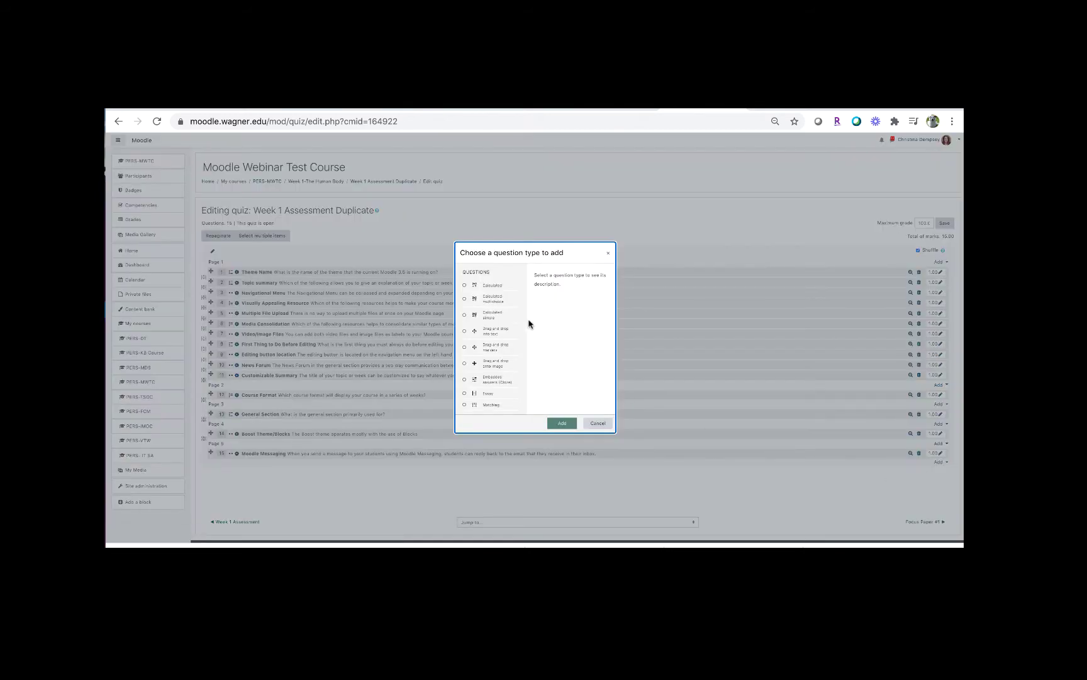
scroll(499, 302, down, 1)
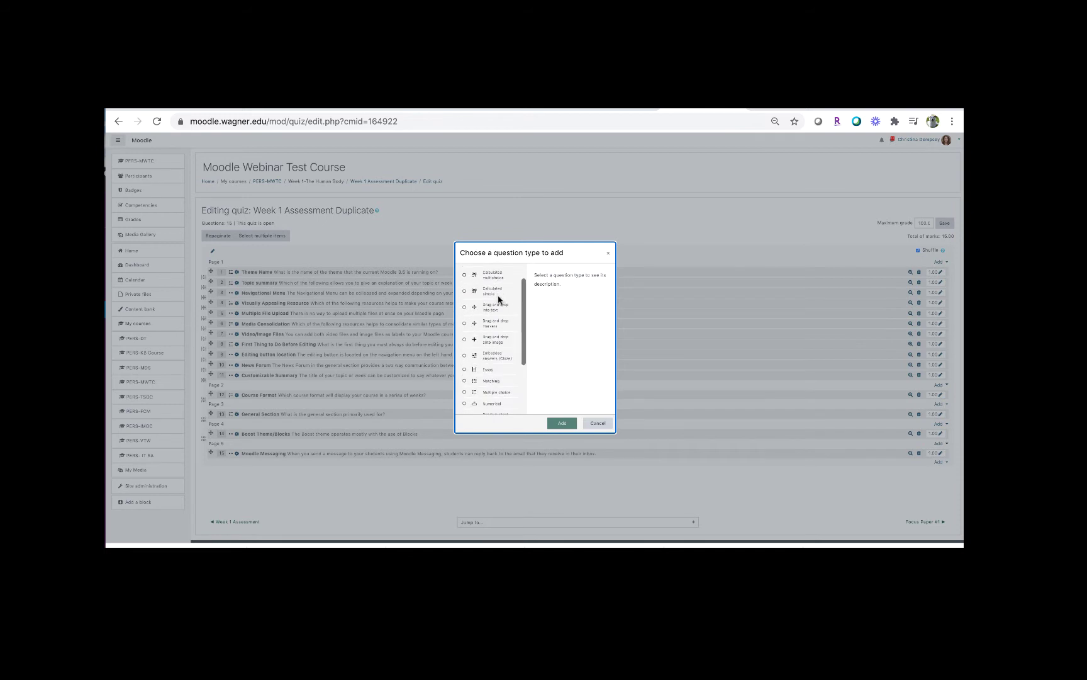
click(465, 340)
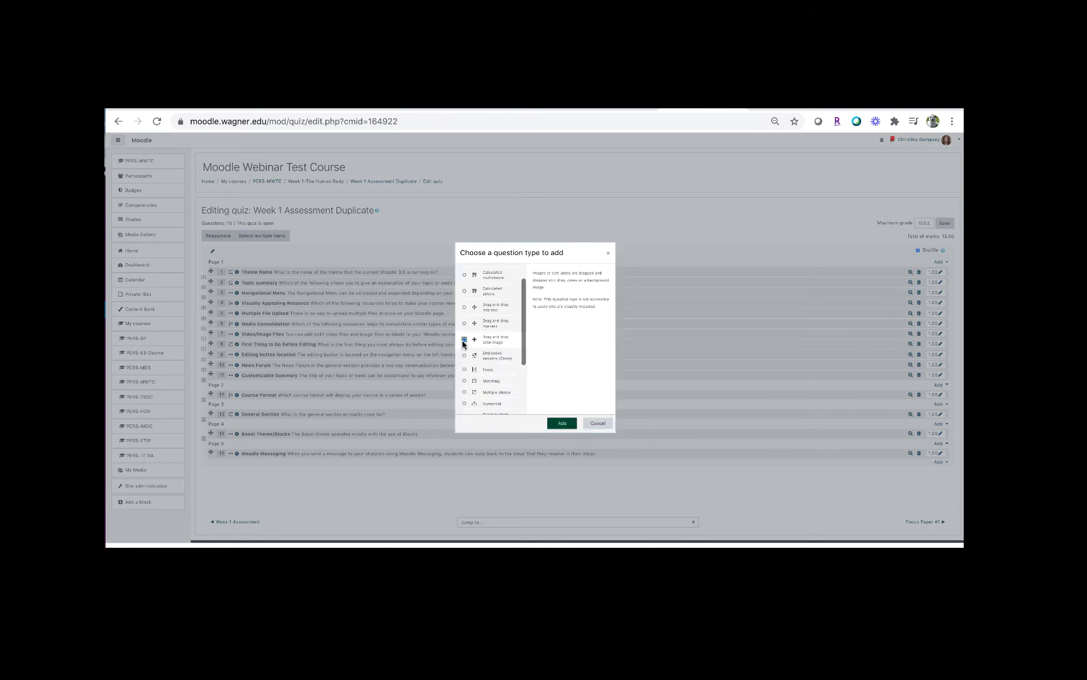
click(554, 424)
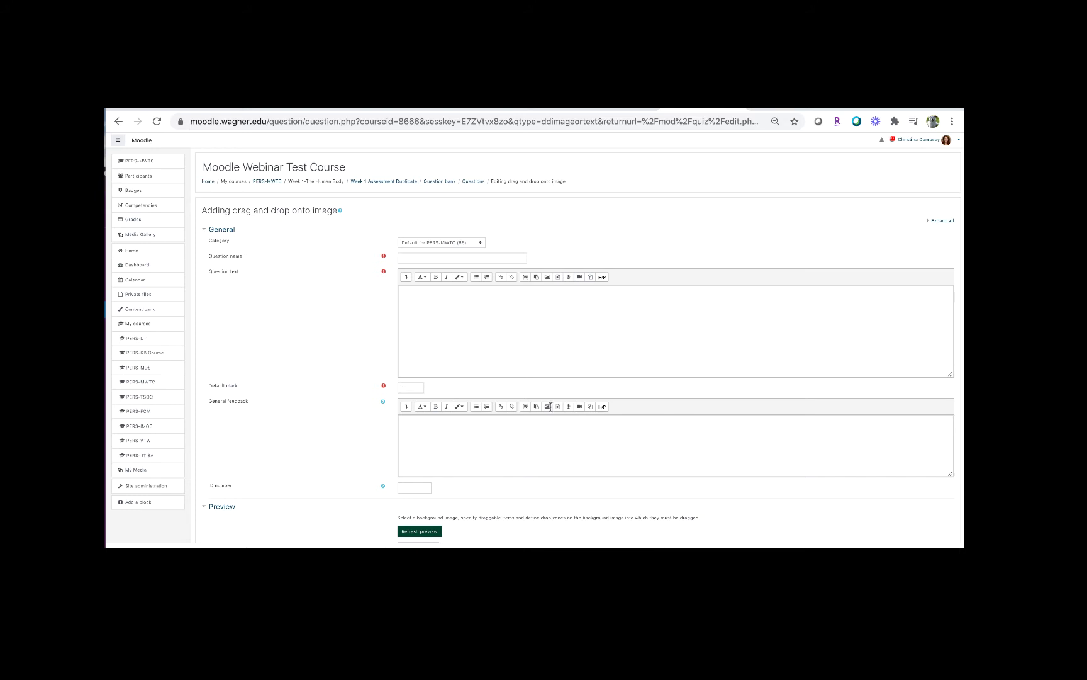
Set the question name to 'Drag and Drop Example'
click(480, 259)
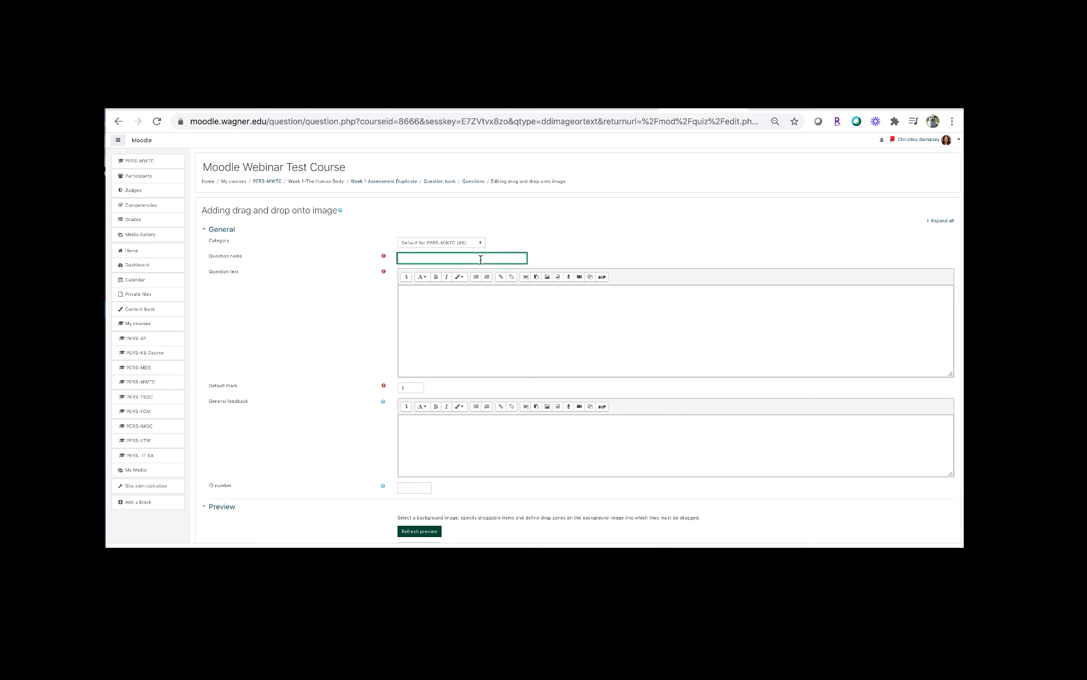
text(Drag and Drop Example)
scroll(477, 345, down, 3)
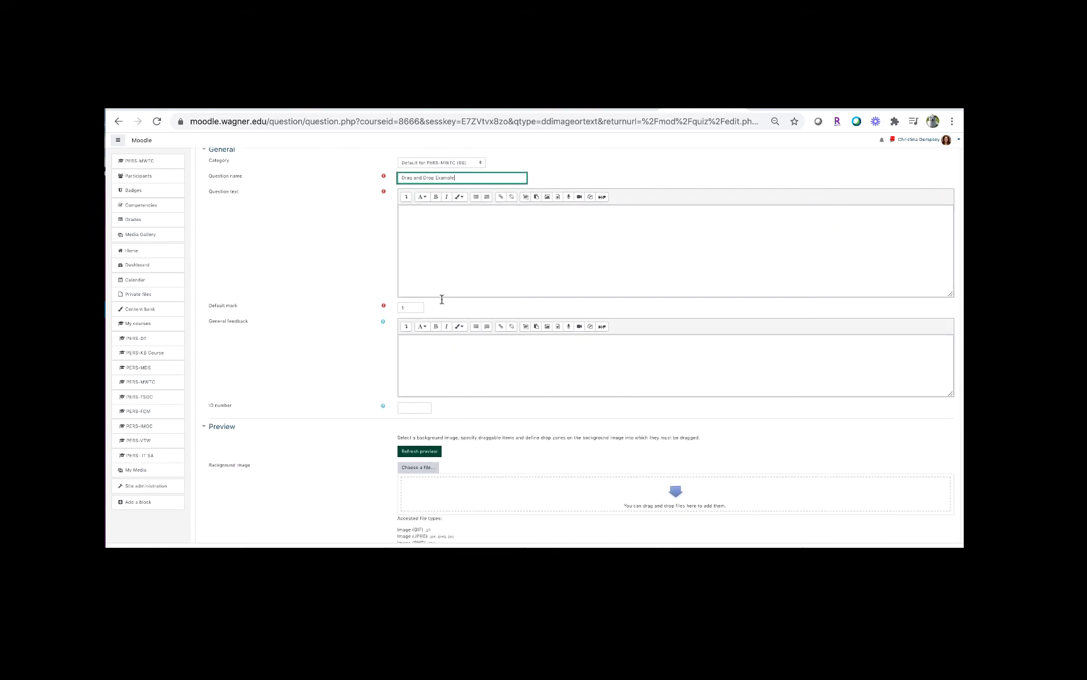
Enter the question text 'Please locate the places on this map.'
click(460, 248)
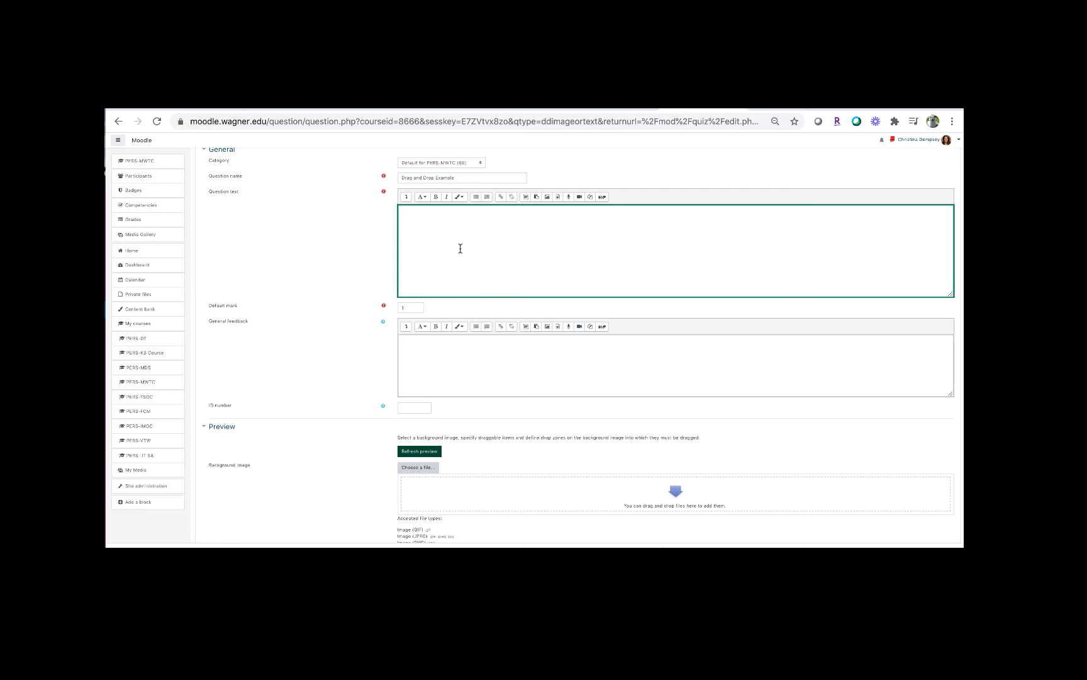
text(Please locate the places on this map.)
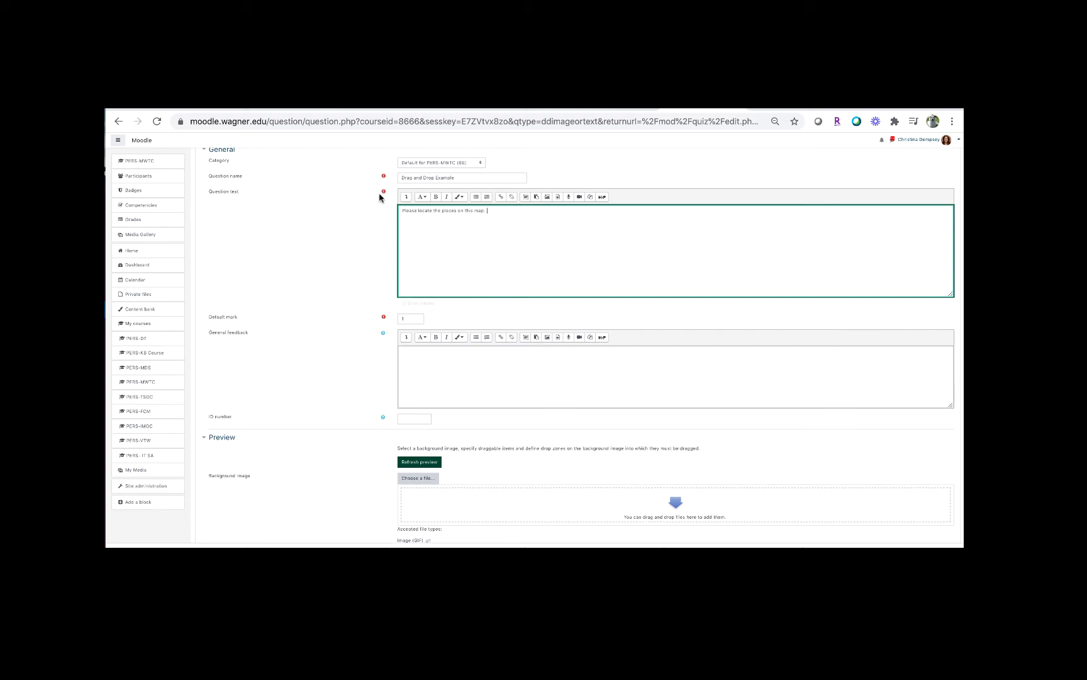
scroll(500, 376, down, 3)
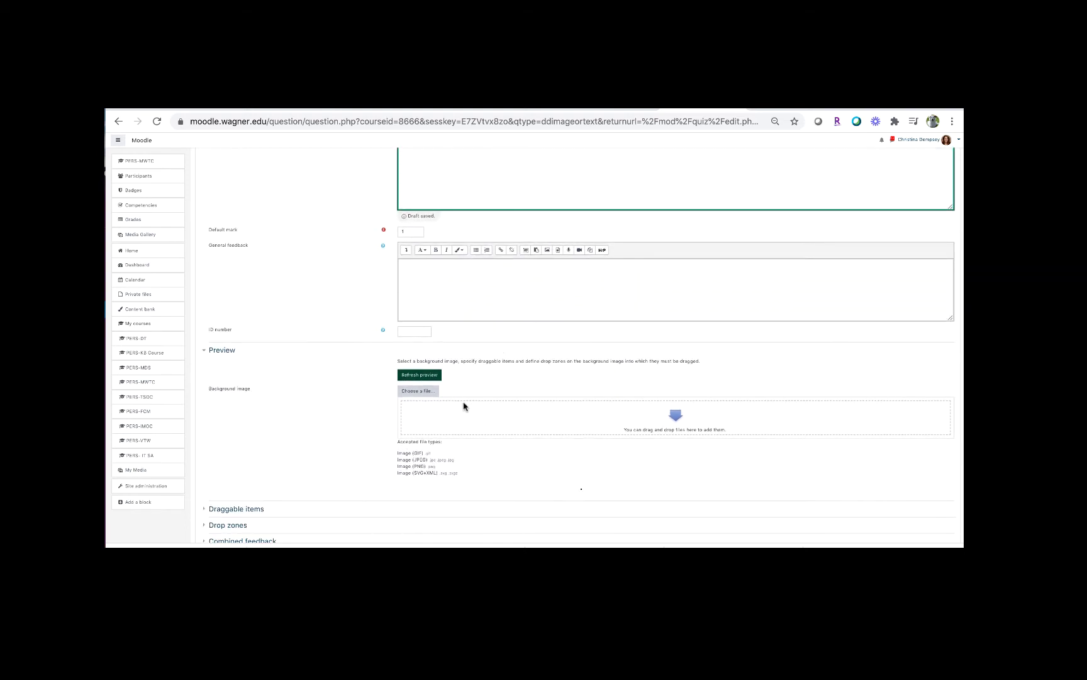
Upload 1299px-Blank_Roman_Empire.png as the background image, then expand Draggable items
click(422, 388)
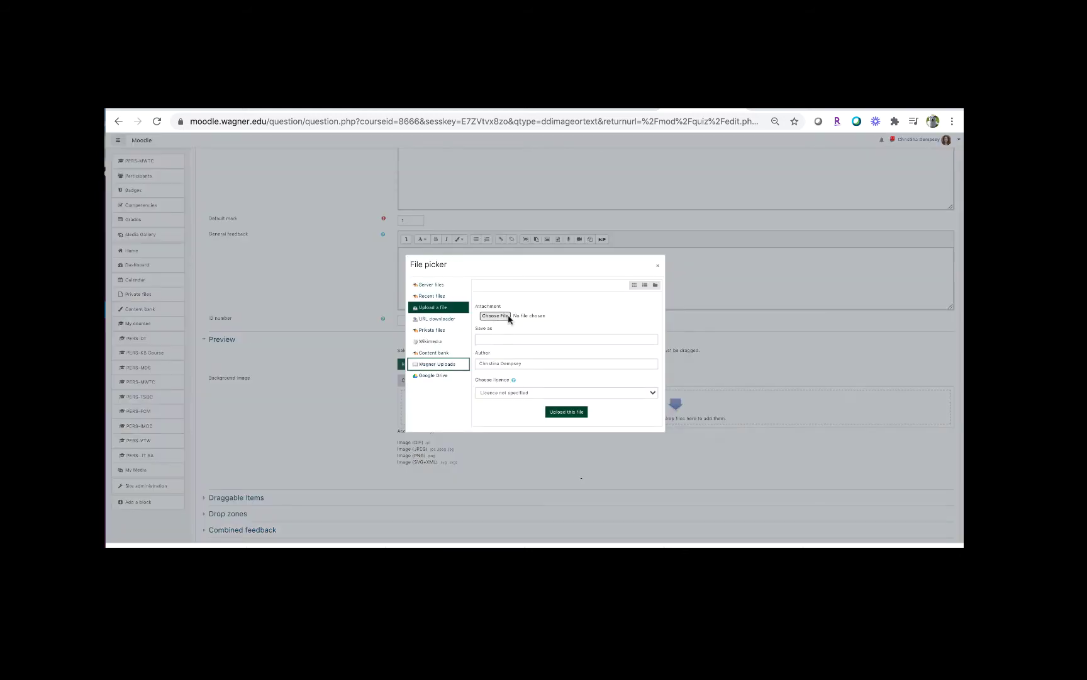
click(496, 316)
click(556, 413)
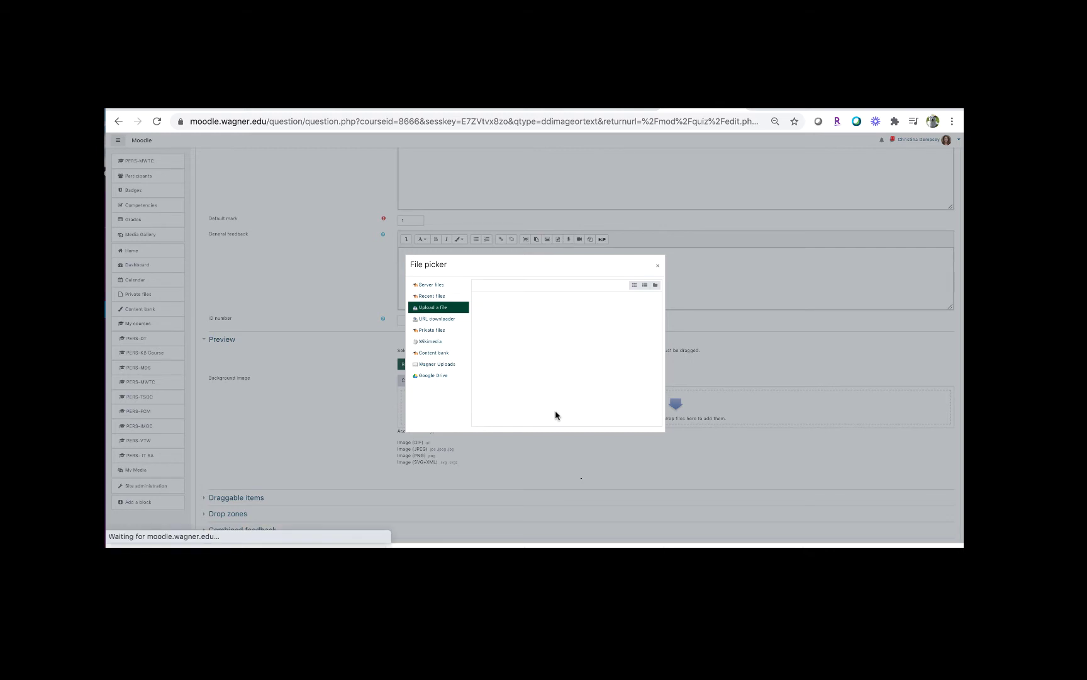
scroll(476, 422, down, 5)
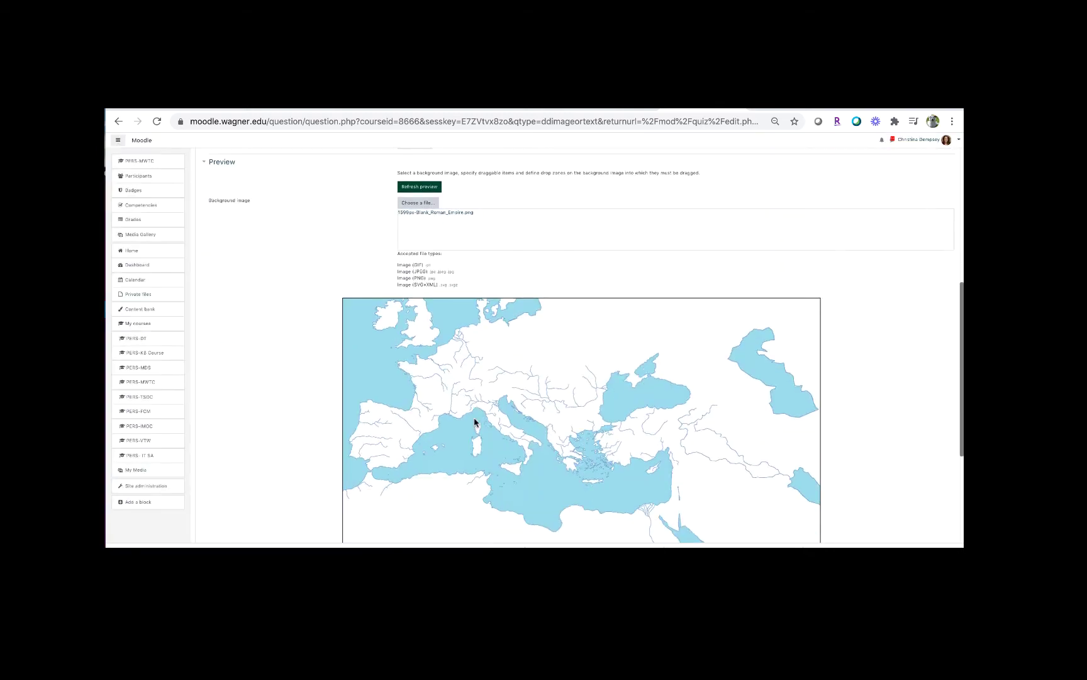
scroll(677, 447, down, 3)
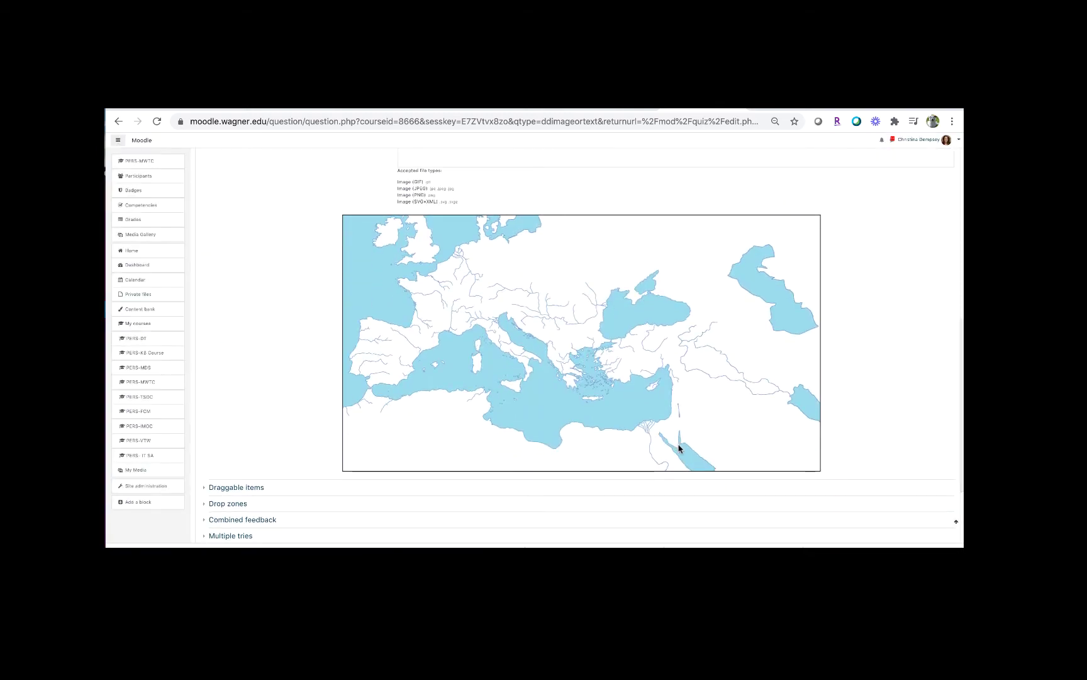
scroll(679, 448, down, 1)
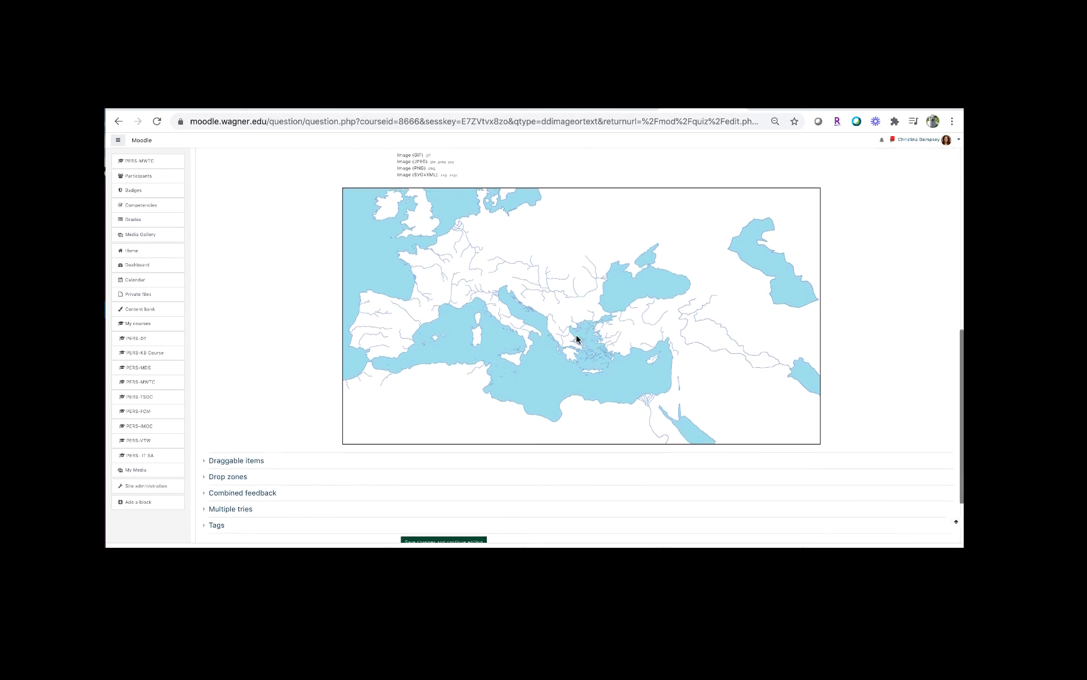
scroll(313, 369, down, 2)
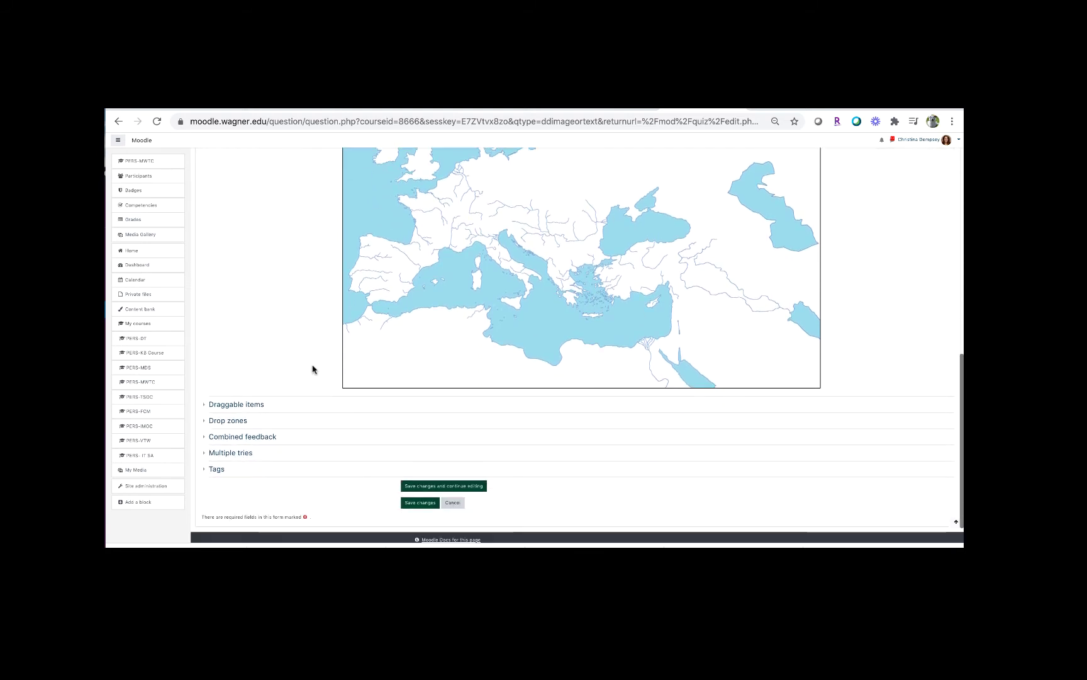
click(251, 404)
Make draggable item 1 draggable text labelled Answer 1
scroll(294, 441, down, 1)
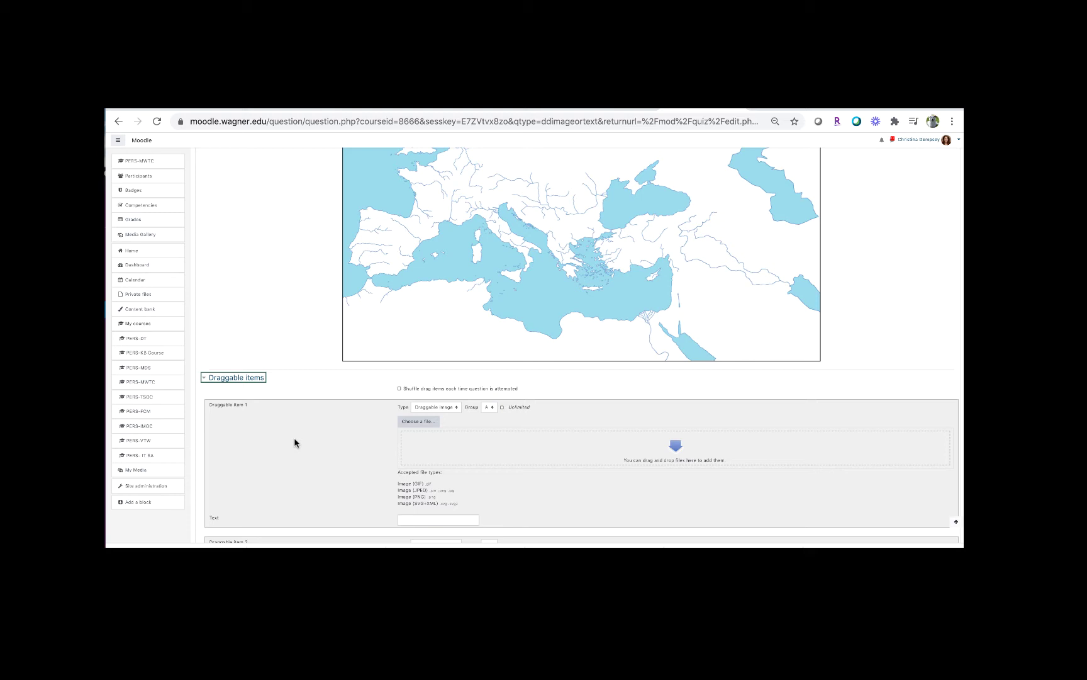
scroll(294, 443, down, 1)
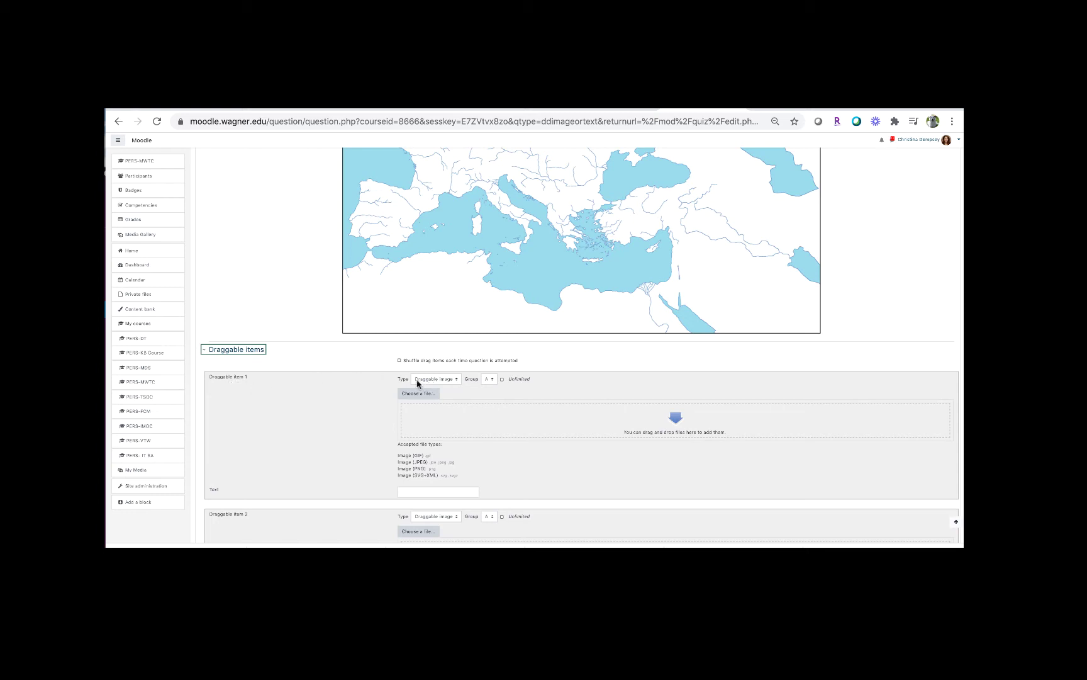
click(454, 381)
click(453, 383)
scroll(454, 396, down, 3)
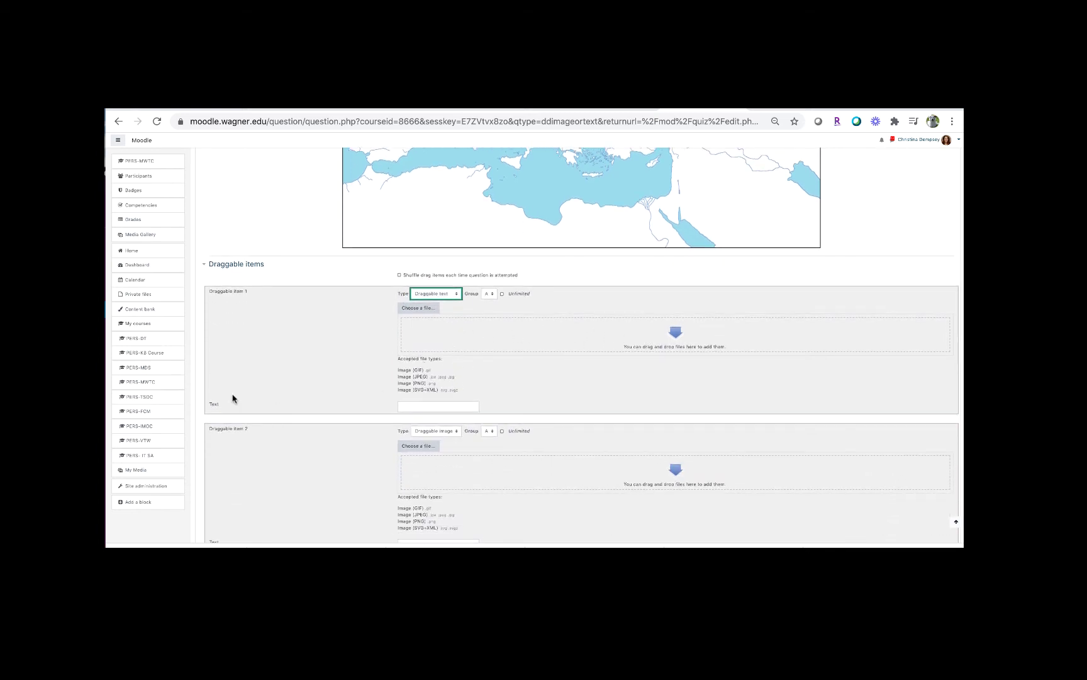
click(412, 407)
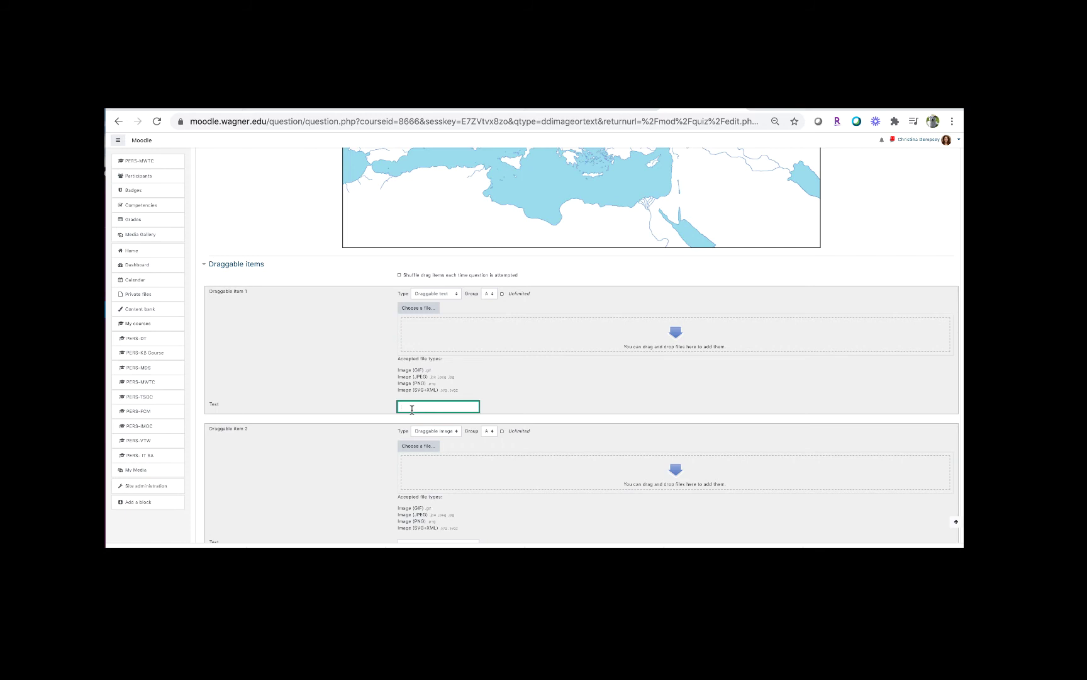
text(Ana)
scroll(421, 353, down, 3)
Make draggable item 2 draggable text labelled Answer 2
click(435, 294)
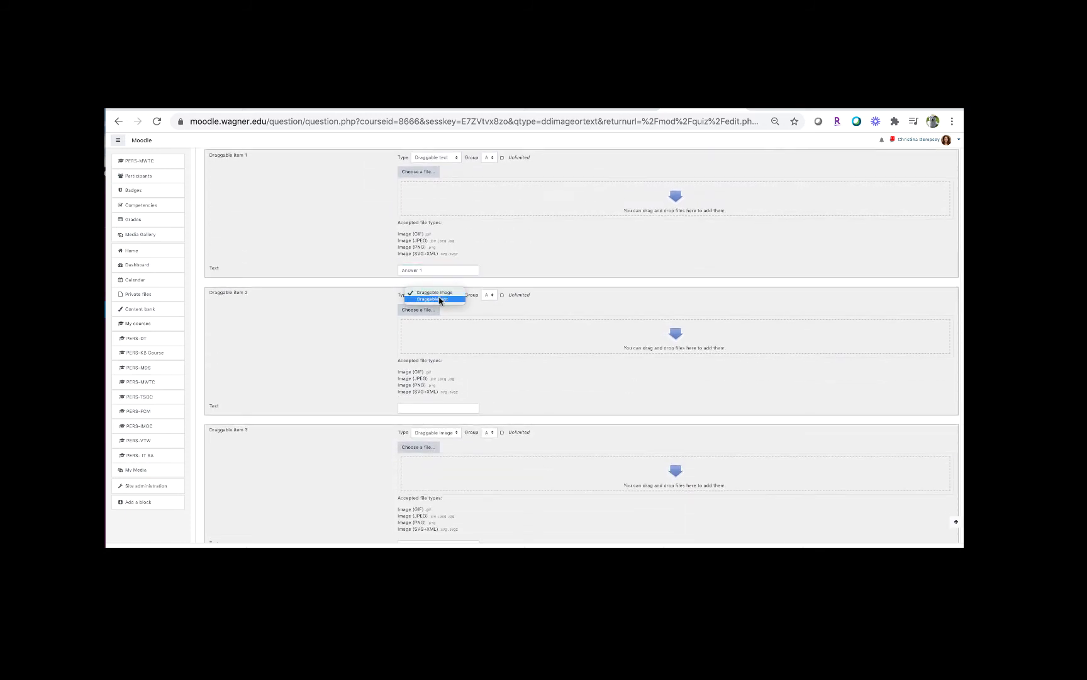
click(440, 300)
click(430, 408)
text(Ana)
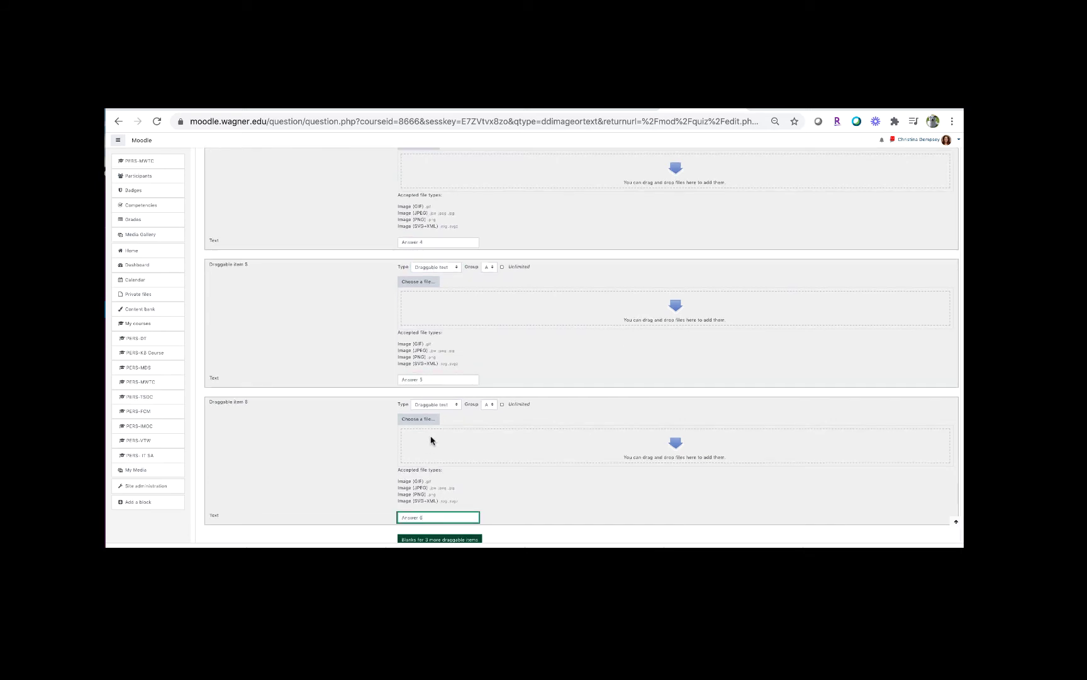
Keep draggable item 3 set to draggable text and check the remaining items
scroll(431, 440, up, 5)
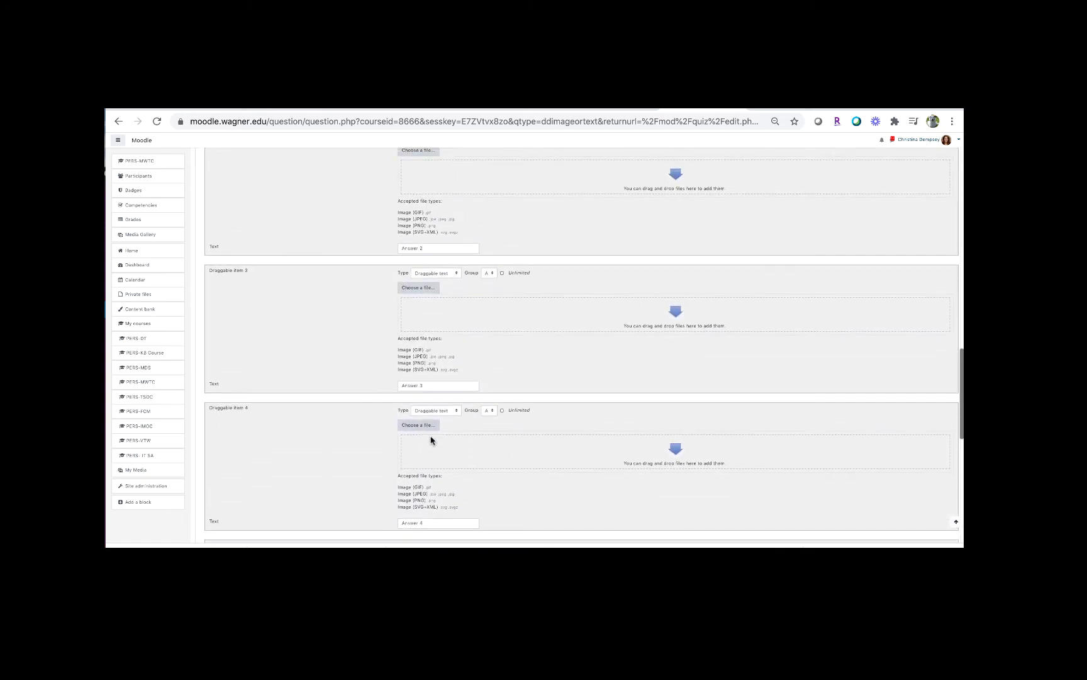
click(432, 273)
click(432, 271)
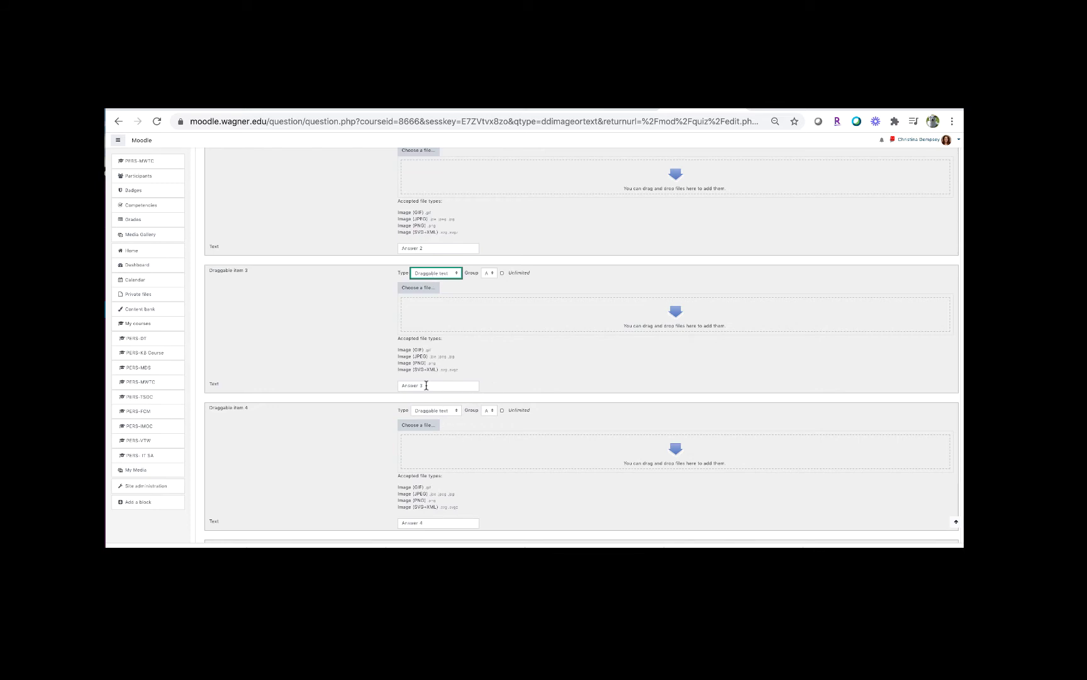
scroll(426, 385, down, 5)
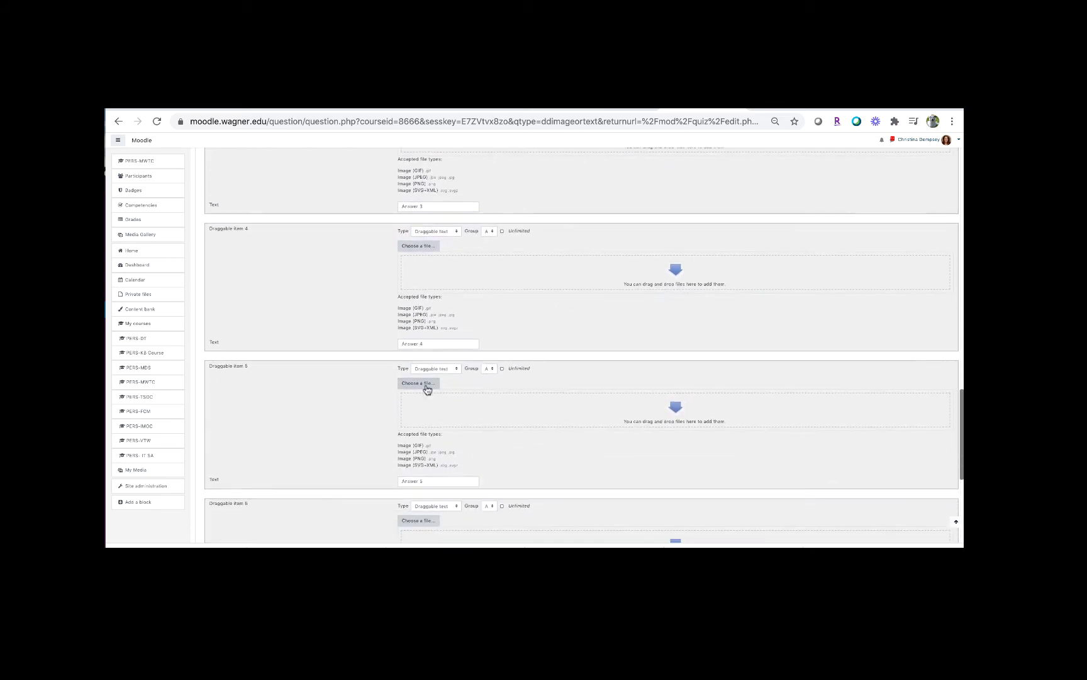
scroll(426, 387, down, 2)
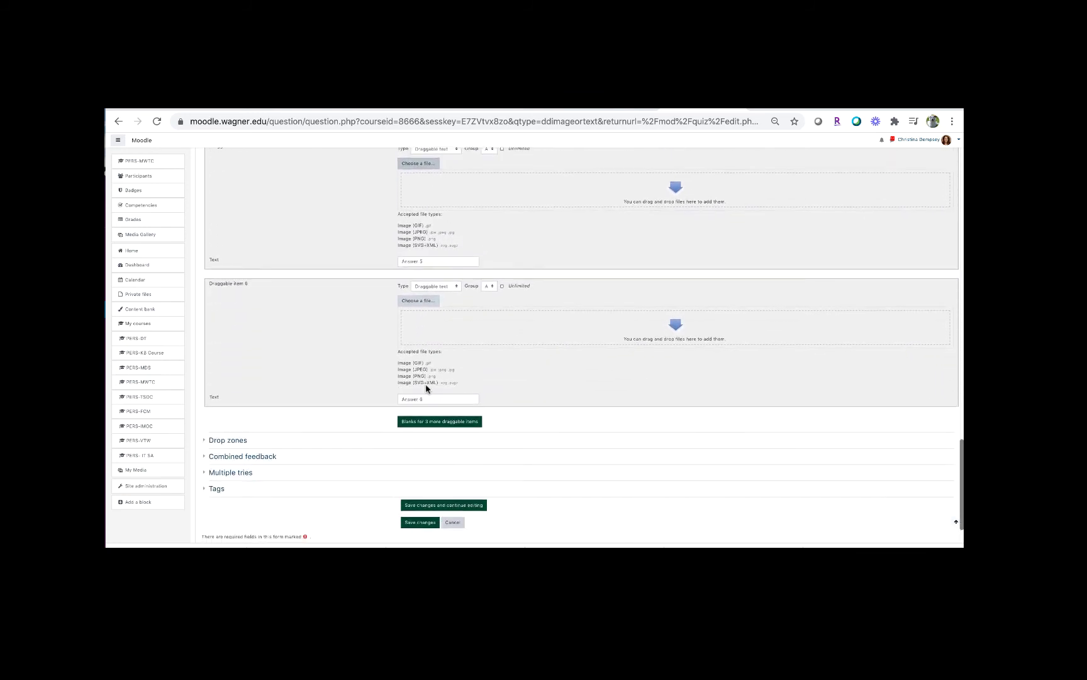
Expand Drop zones and link drop zones 1–4 to Answer 1, Answer 2, Answer 3 and Answer 4
click(224, 444)
scroll(303, 461, down, 1)
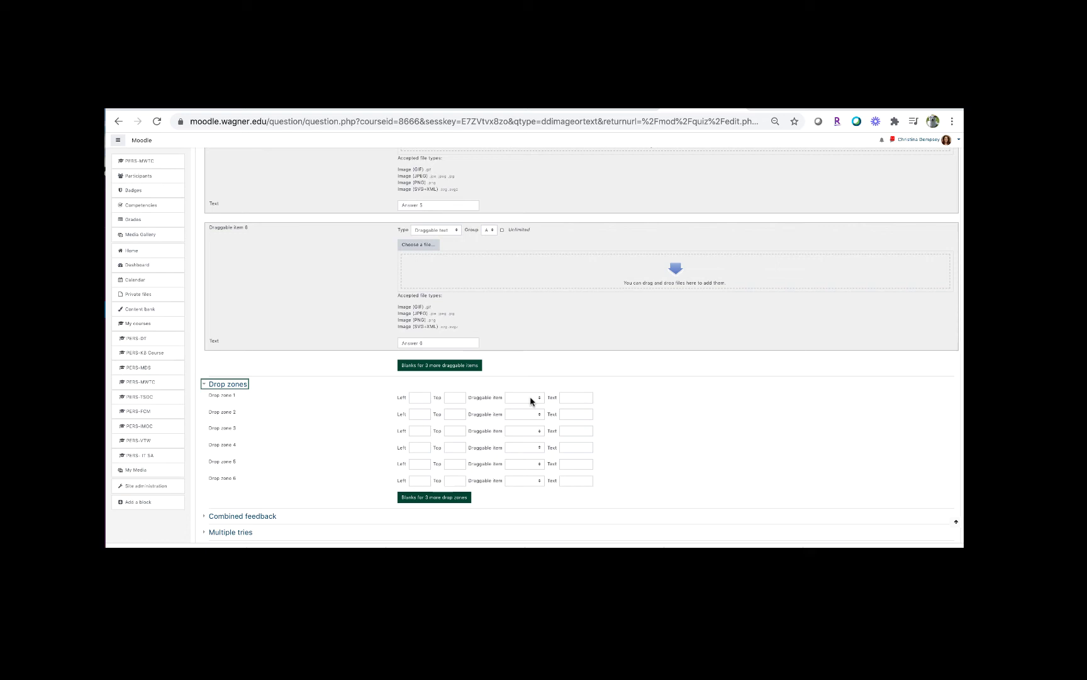
click(530, 397)
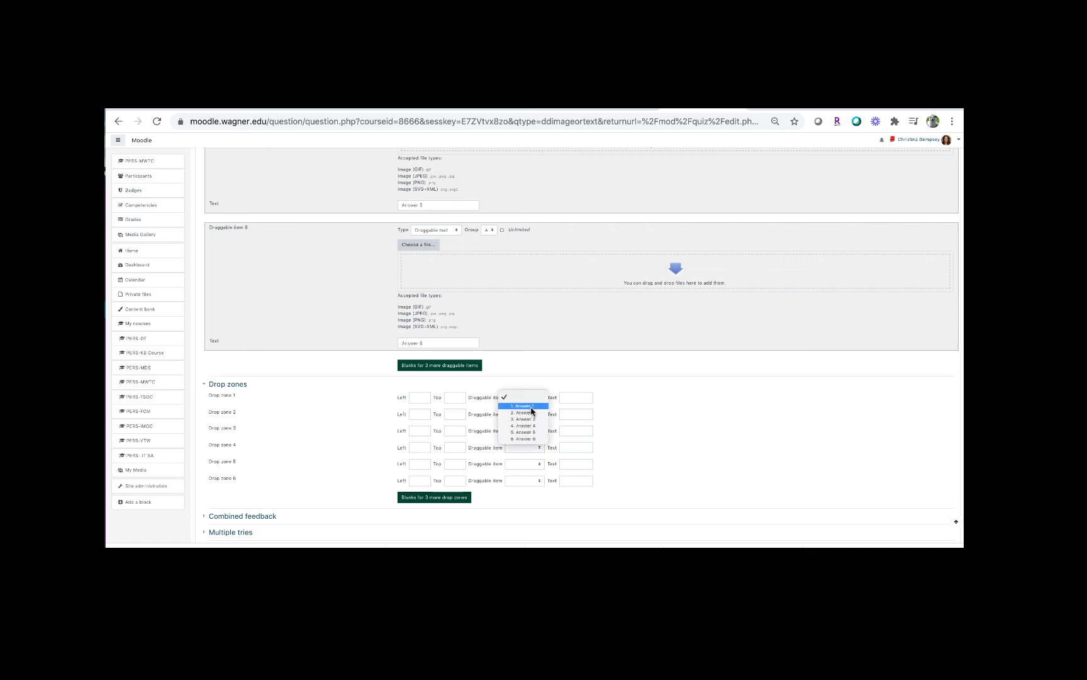
click(532, 415)
click(533, 416)
click(529, 429)
click(535, 432)
click(537, 453)
click(541, 448)
click(532, 475)
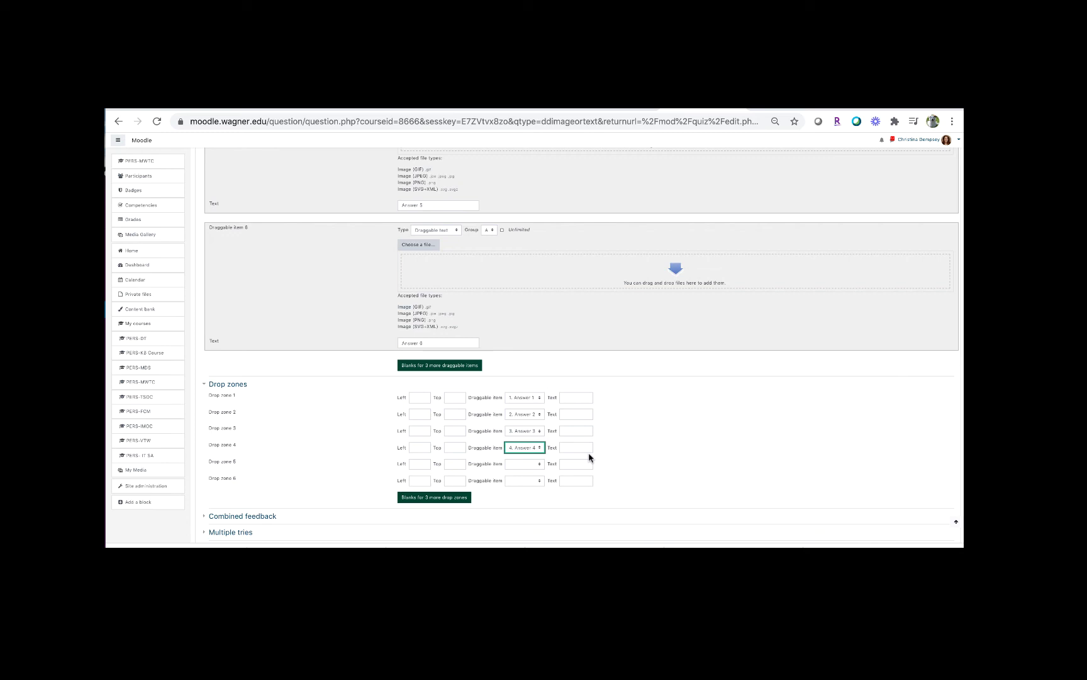
Drag the Answer 4, 3, 2 and 1 drop zone markers into place on the map
scroll(590, 456, up, 15)
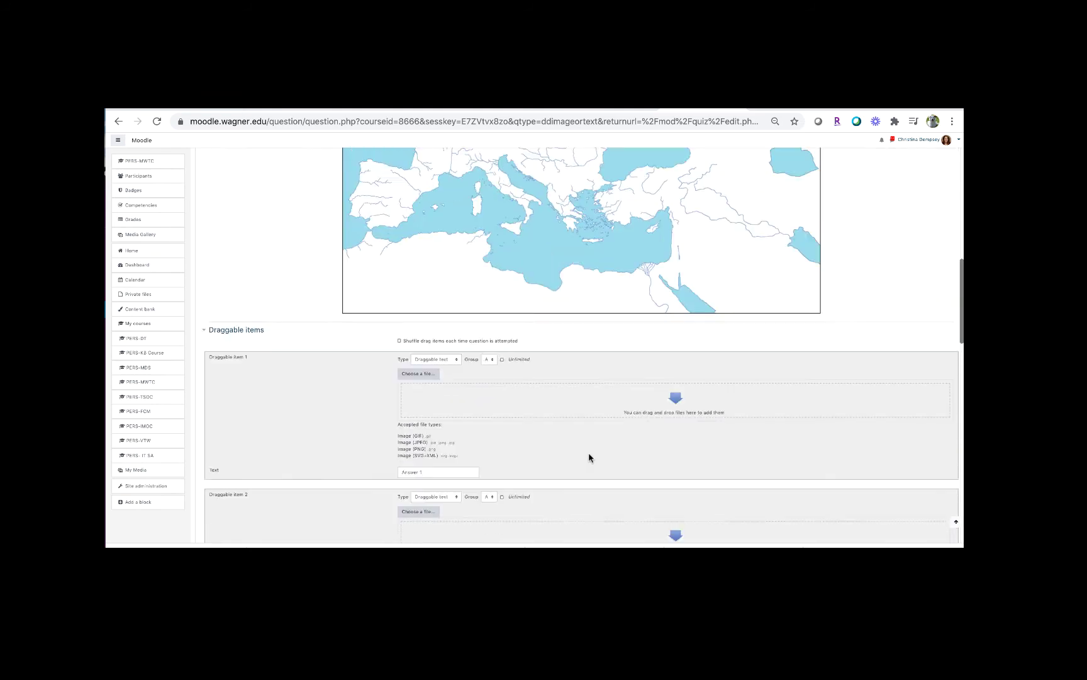
scroll(589, 458, up, 4)
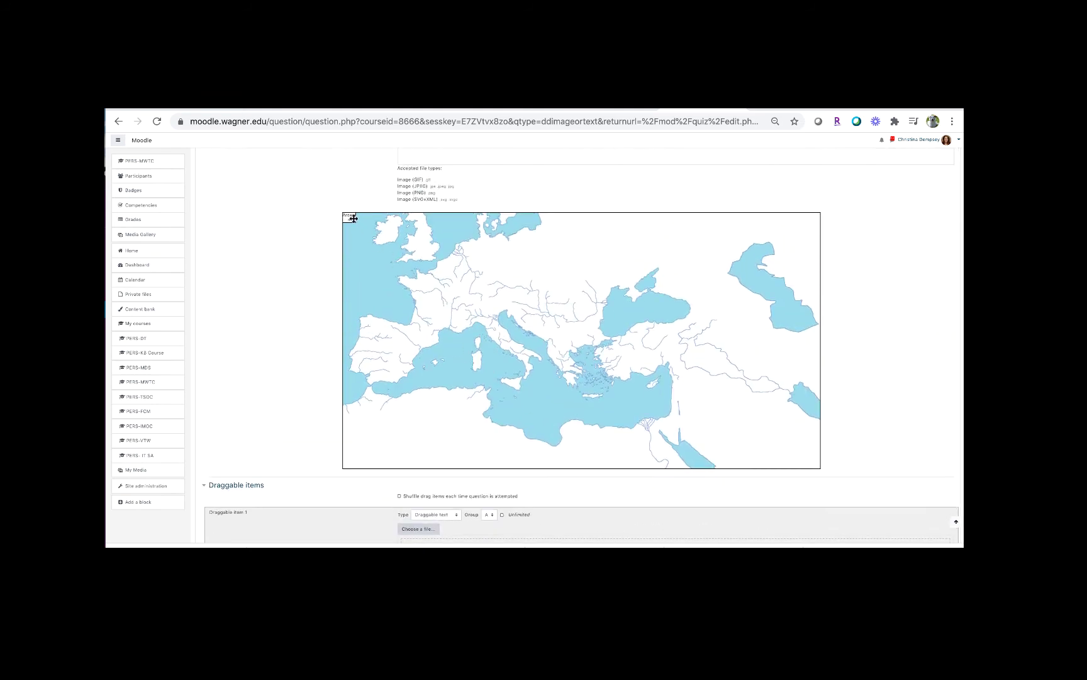
mouse_move(350, 217)
mouse_down()
mouse_move(588, 315)
mouse_move(699, 386)
mouse_up()
drag(345, 213, 686, 246)
drag(350, 219, 494, 253)
mouse_move(352, 219)
mouse_down()
mouse_move(401, 429)
mouse_move(426, 430)
mouse_up()
Save the question and return to the quiz
scroll(353, 400, down, 15)
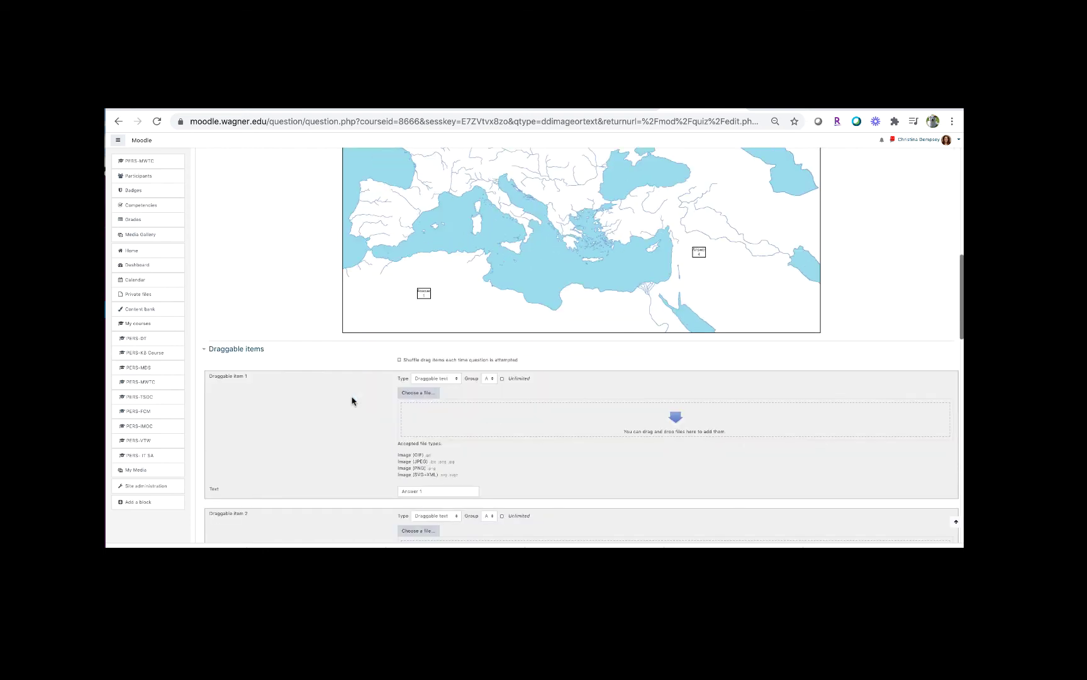
scroll(353, 394, down, 8)
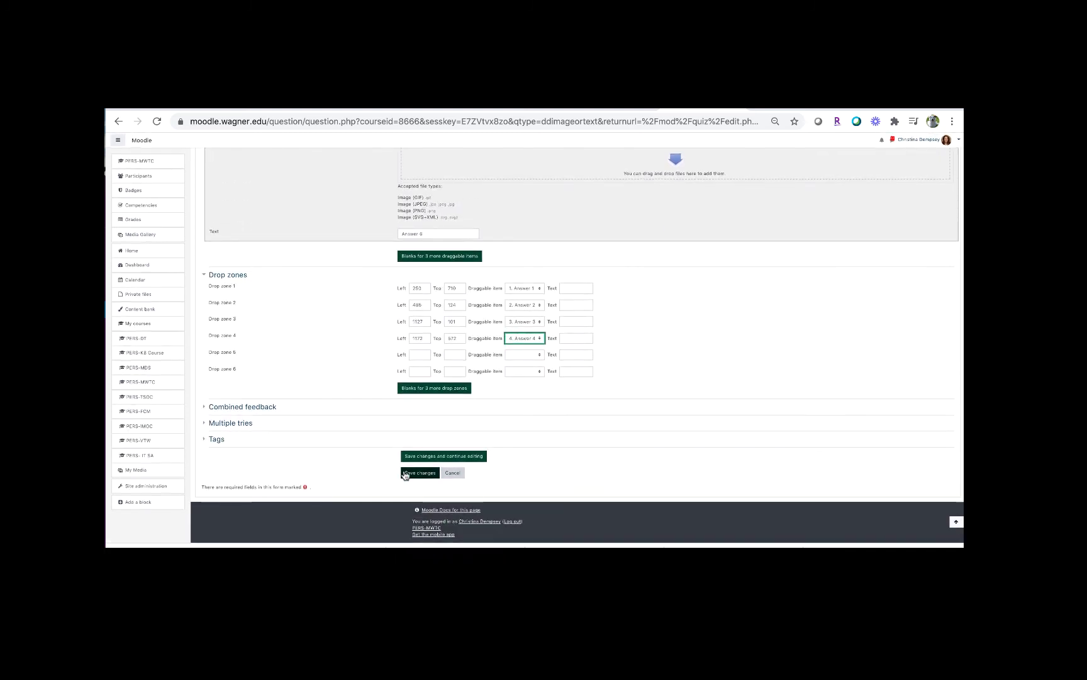
click(405, 474)
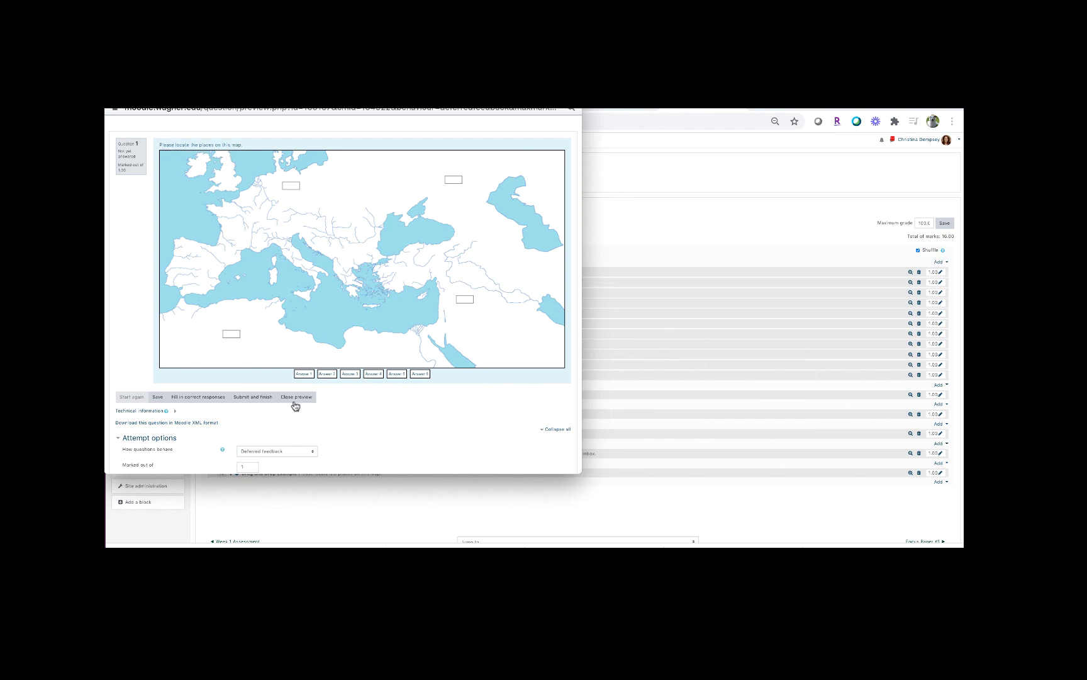
Drag Answer 1–4 into the preview's map boxes, including east of the Mediterranean and North Africa
drag(303, 374, 291, 187)
drag(338, 366, 465, 302)
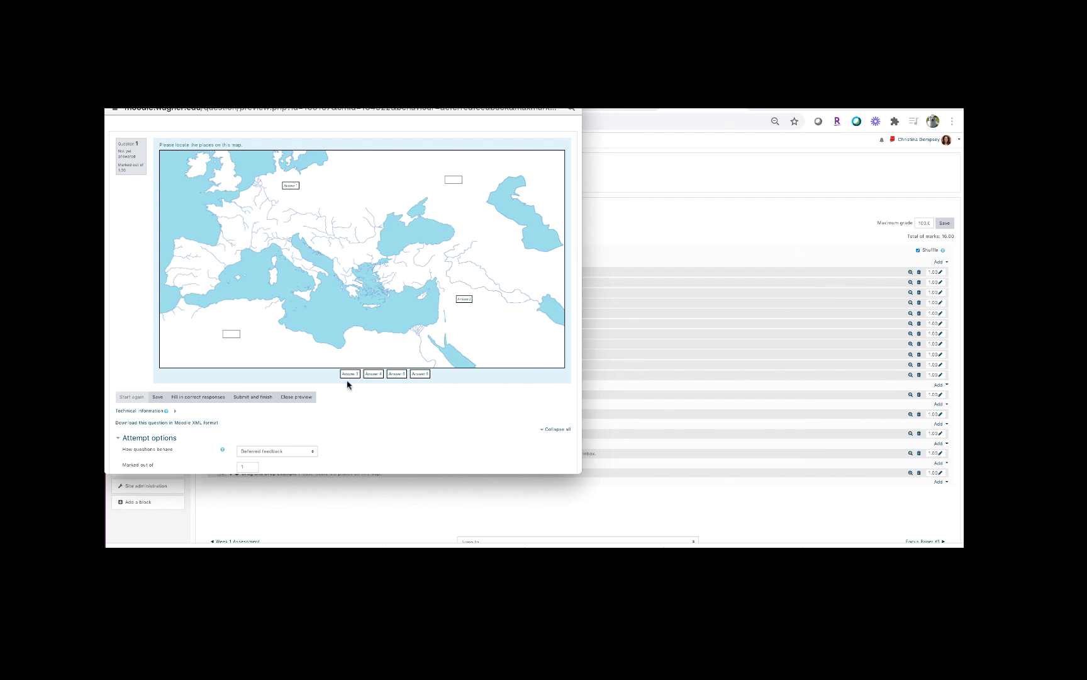
drag(350, 374, 454, 179)
drag(375, 374, 242, 334)
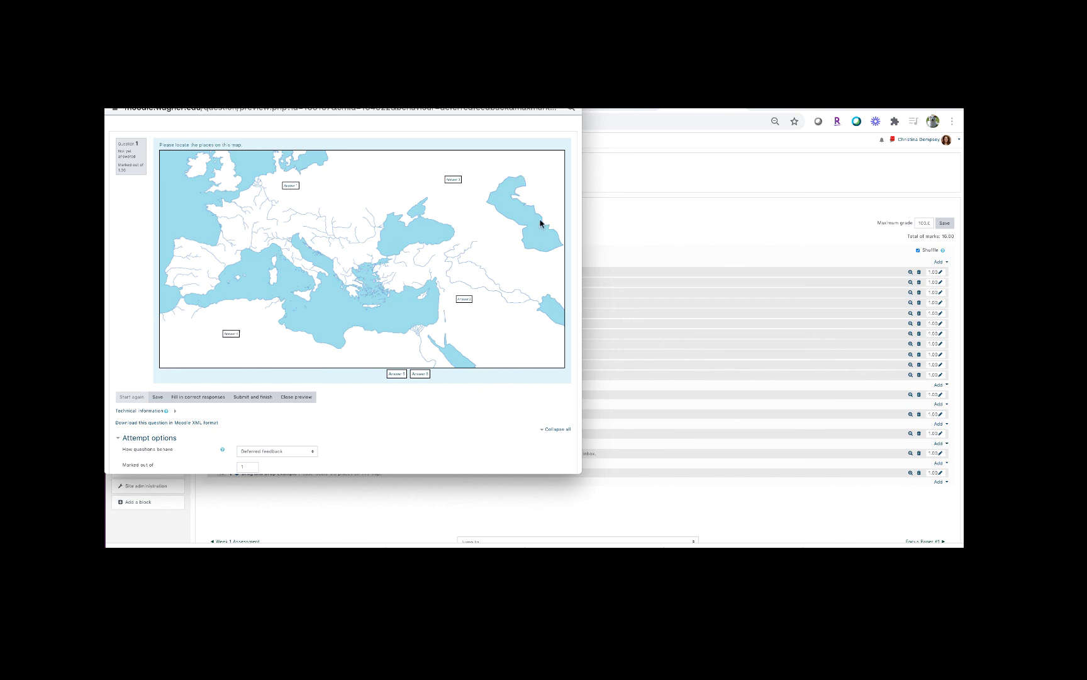